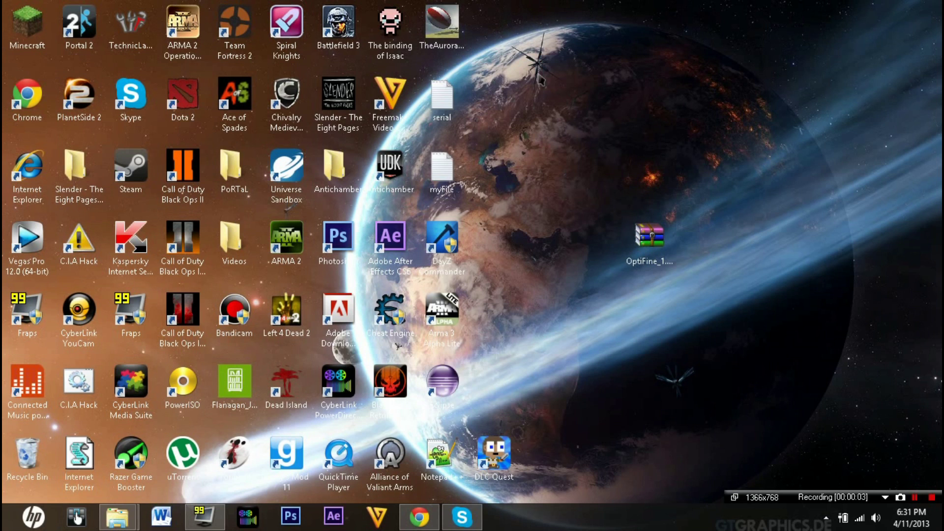
{"action": "left_click_drag", "start_coordinate": [503, 17], "coordinate": [615, 393]}
{"action": "mouse_move", "coordinate": [654, 239]}
{"action": "left_mouse_down"}
{"action": "mouse_move", "coordinate": [561, 113]}
{"action": "mouse_move", "coordinate": [635, 158]}
{"action": "mouse_move", "coordinate": [666, 241]}
{"action": "left_mouse_up"}
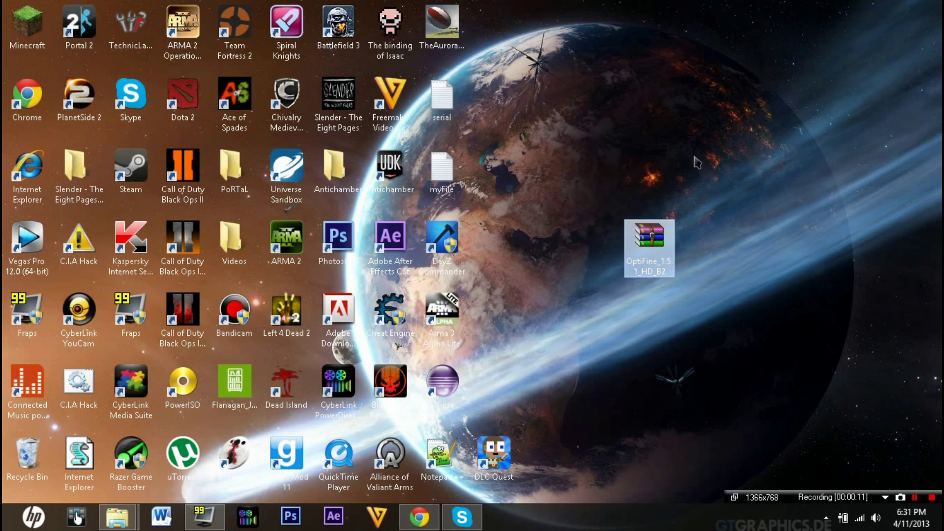
{"action": "left_click_drag", "start_coordinate": [659, 223], "coordinate": [650, 305]}
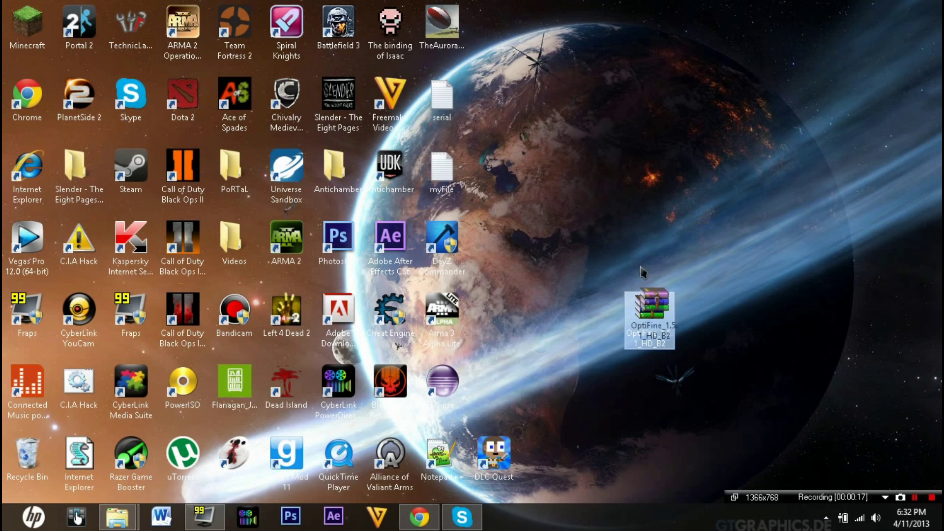
{"action": "left_click_drag", "start_coordinate": [644, 272], "coordinate": [699, 236]}
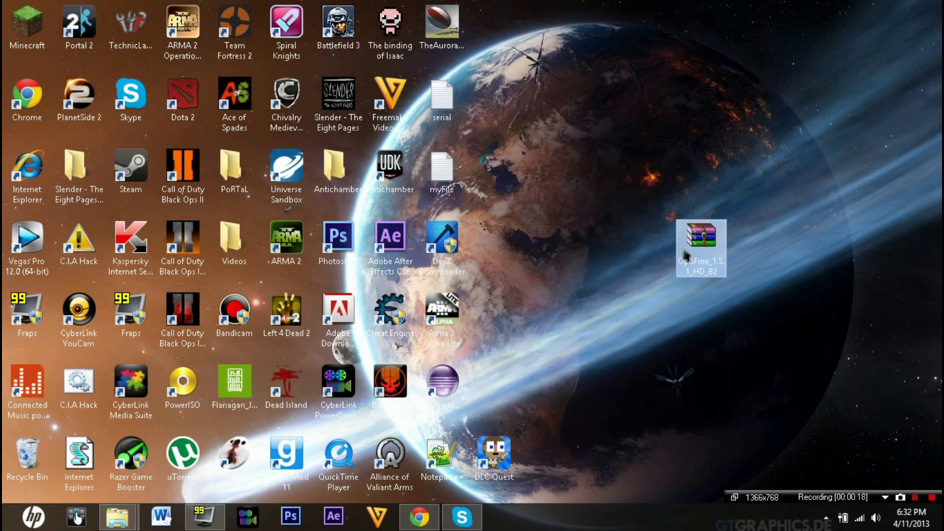
Force a game update in the Minecraft launcher's options and log in with the remembered account so the update downloads.
{"action": "double_click", "coordinate": [26, 39]}
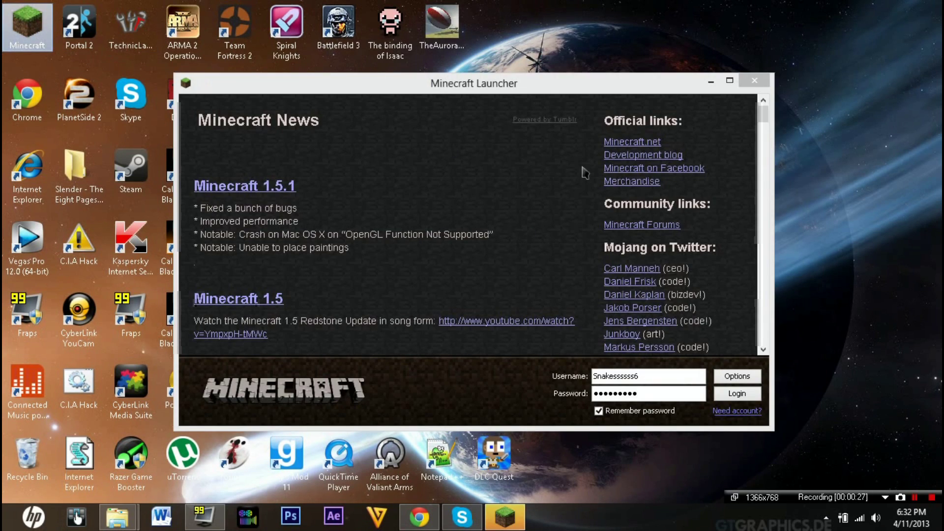
{"action": "left_click", "coordinate": [741, 379]}
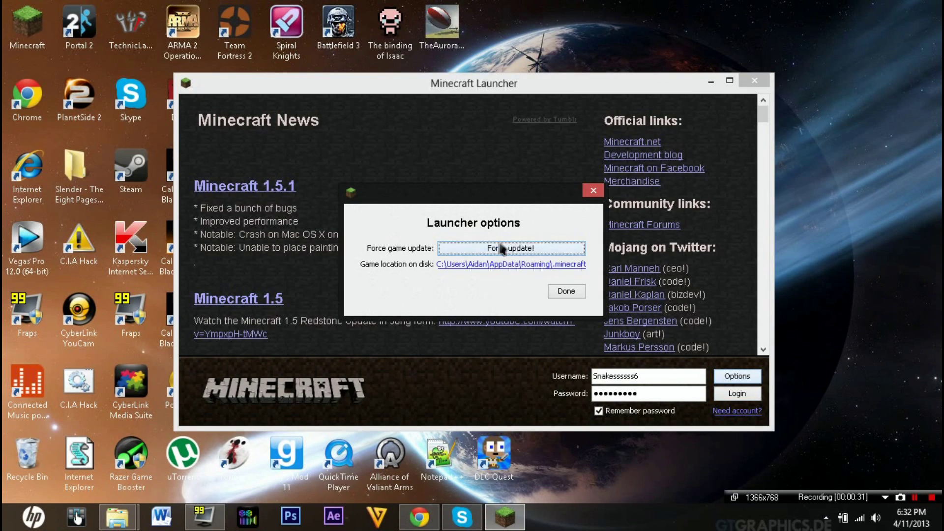
{"action": "left_click", "coordinate": [502, 248]}
{"action": "left_click", "coordinate": [552, 293]}
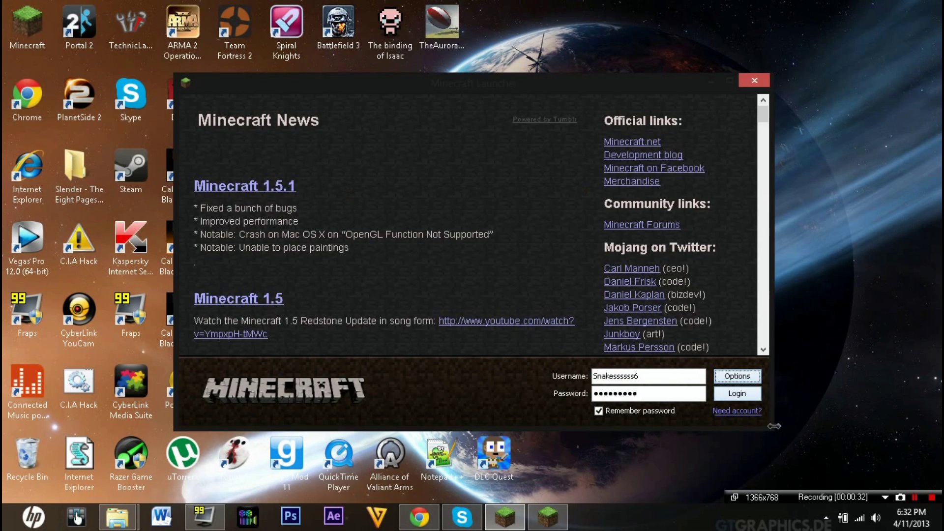
{"action": "left_click", "coordinate": [734, 396]}
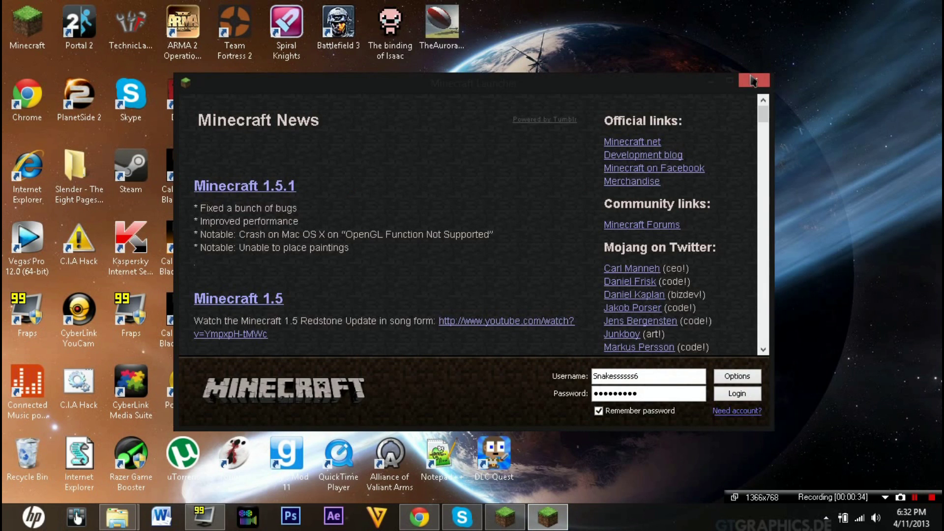
{"action": "left_click_drag", "start_coordinate": [635, 87], "coordinate": [466, 18]}
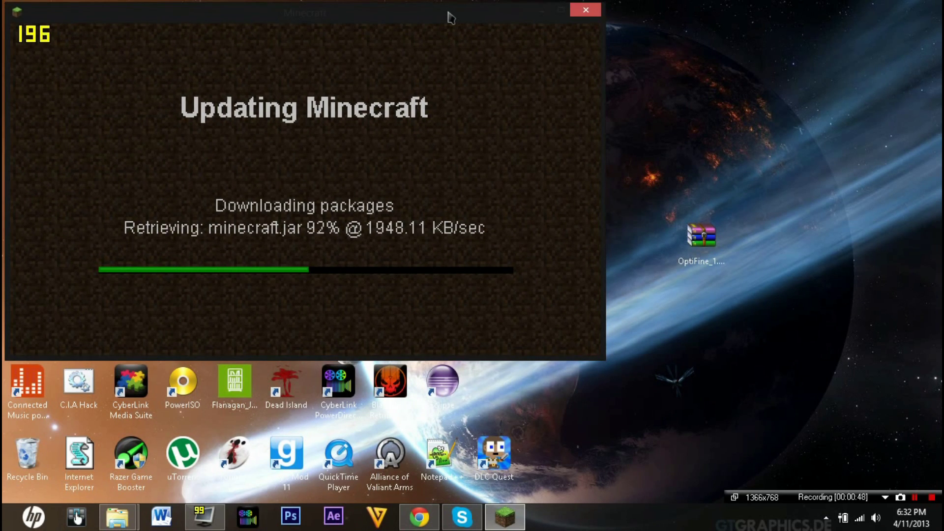
{"action": "left_click_drag", "start_coordinate": [444, 13], "coordinate": [441, 13]}
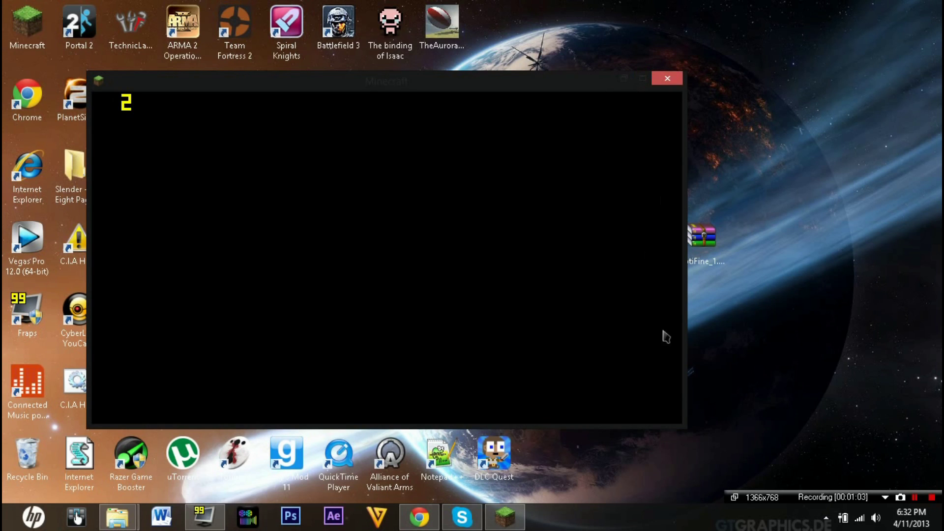
{"action": "left_click_drag", "start_coordinate": [706, 259], "coordinate": [781, 271]}
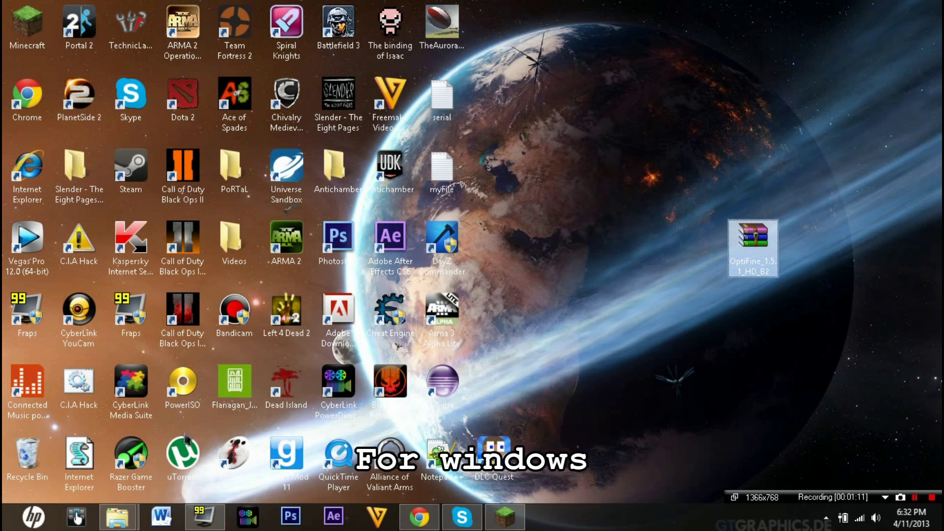
Open the bin folder inside .minecraft, starting from the %appdata% location.
{"action": "key", "text": "super+r"}
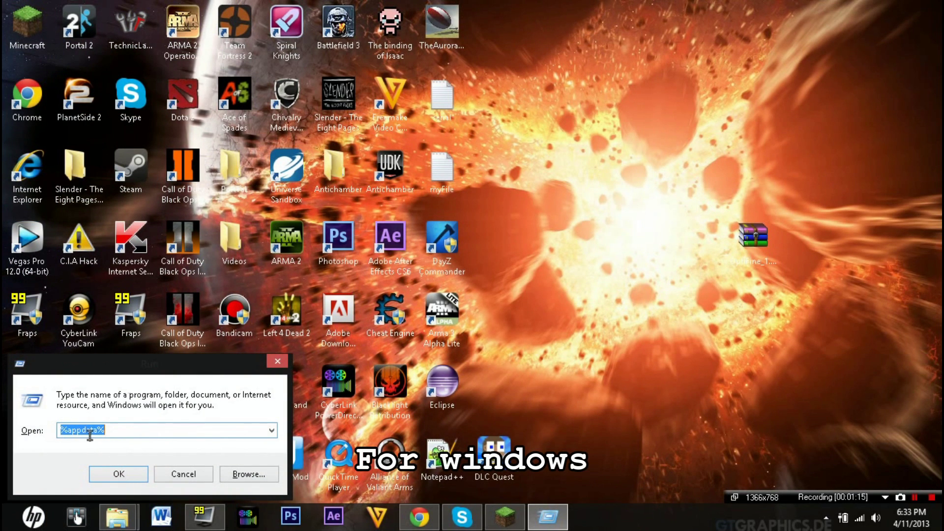
{"action": "left_click", "coordinate": [122, 474]}
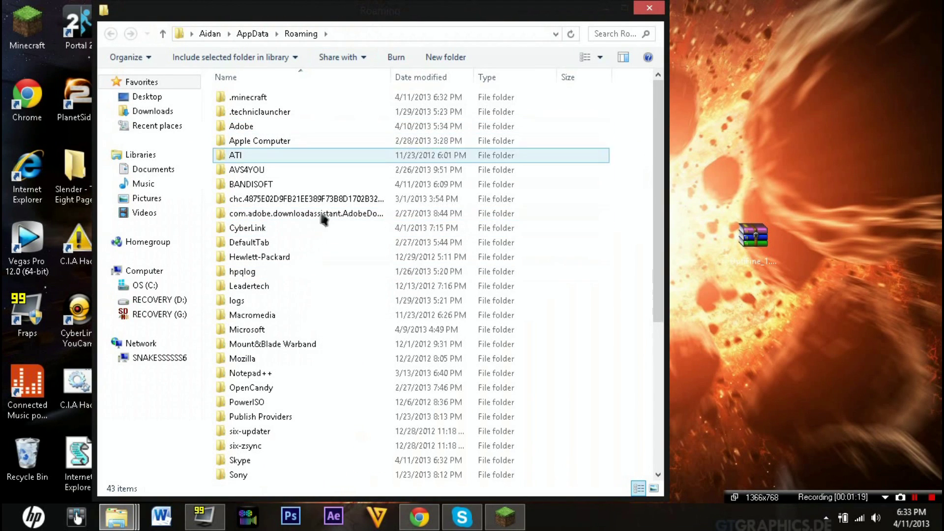
{"action": "double_click", "coordinate": [262, 98]}
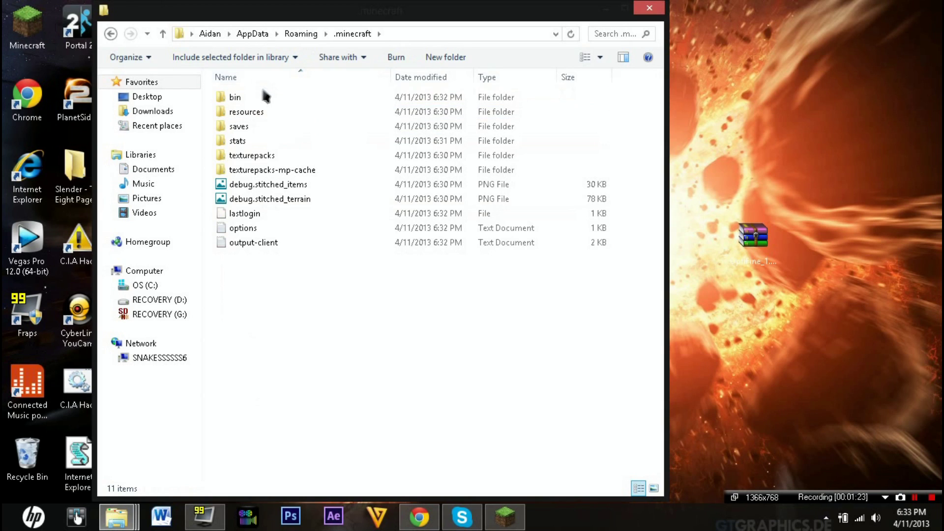
{"action": "double_click", "coordinate": [264, 97]}
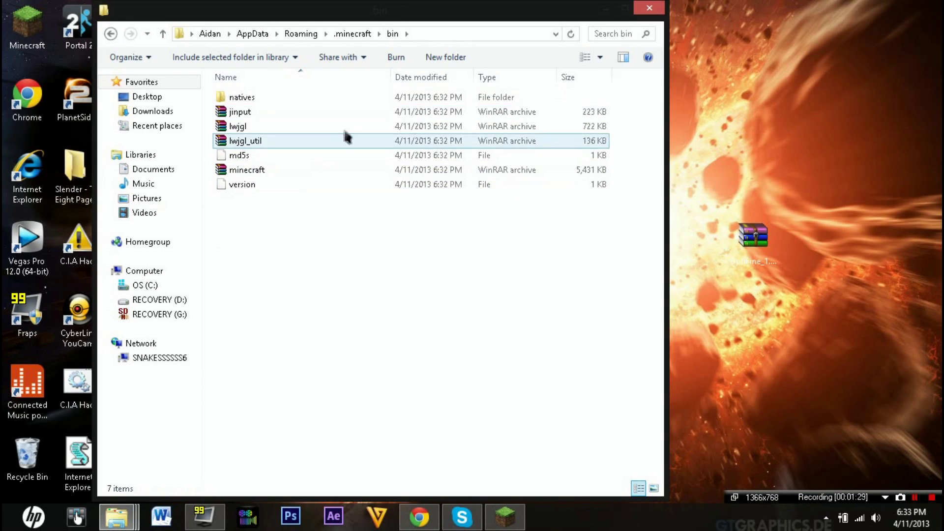
Open the minecraft archive from the bin folder in WinRAR and dock its window to half the screen, with the folder window minimized.
{"action": "right_click", "coordinate": [320, 172]}
{"action": "right_click", "coordinate": [284, 172]}
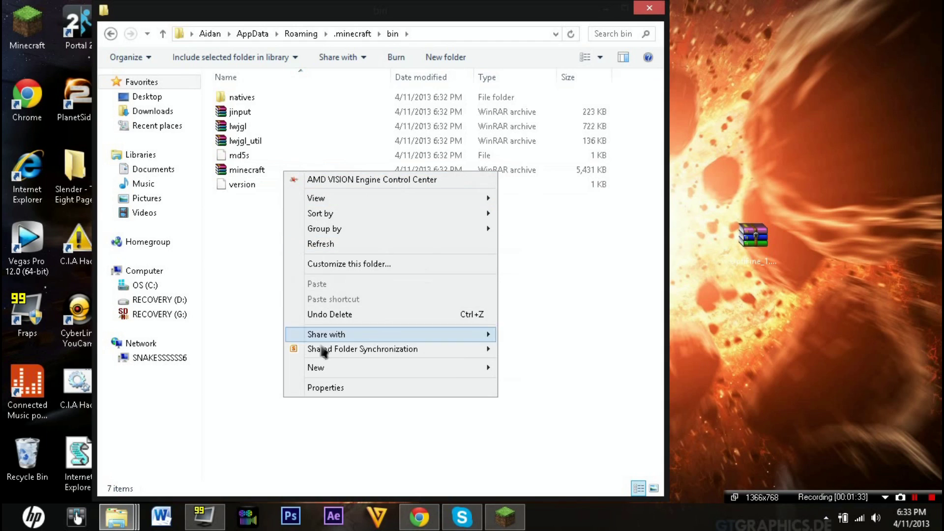
{"action": "left_click", "coordinate": [254, 173]}
{"action": "right_click", "coordinate": [254, 172]}
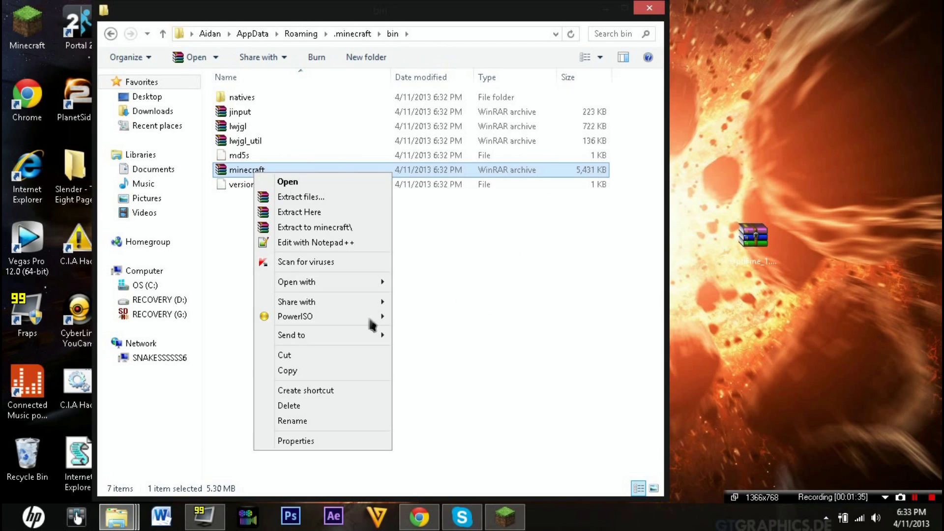
{"action": "left_click", "coordinate": [289, 182]}
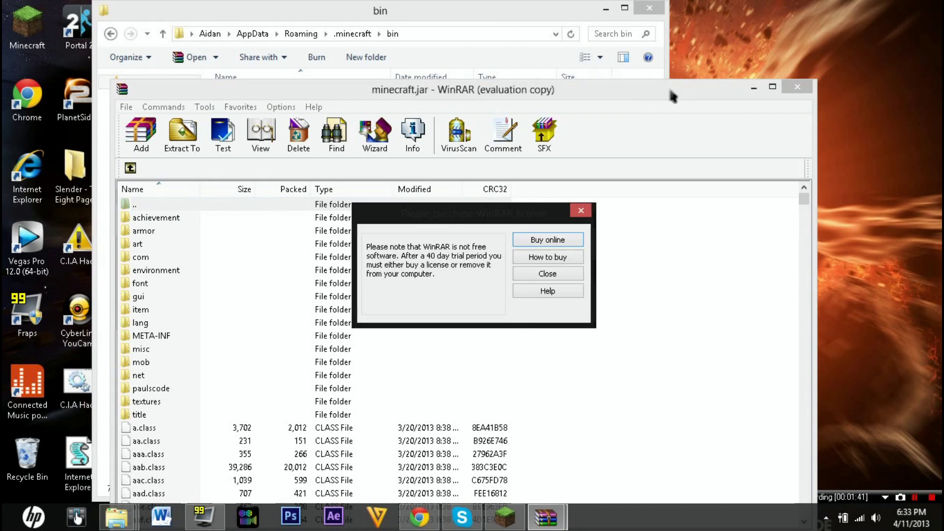
{"action": "left_click", "coordinate": [585, 209]}
{"action": "left_click_drag", "start_coordinate": [566, 96], "coordinate": [421, 5]}
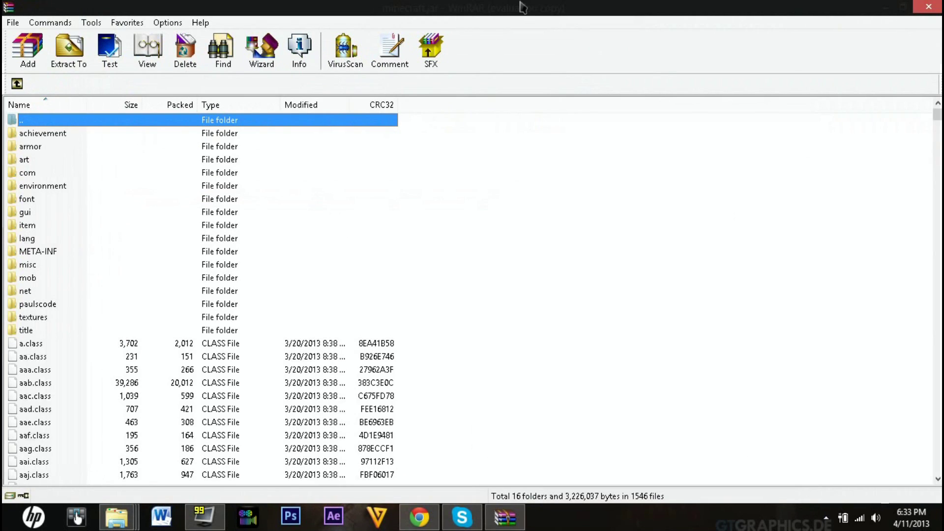
{"action": "left_click_drag", "start_coordinate": [524, 7], "coordinate": [4, 182]}
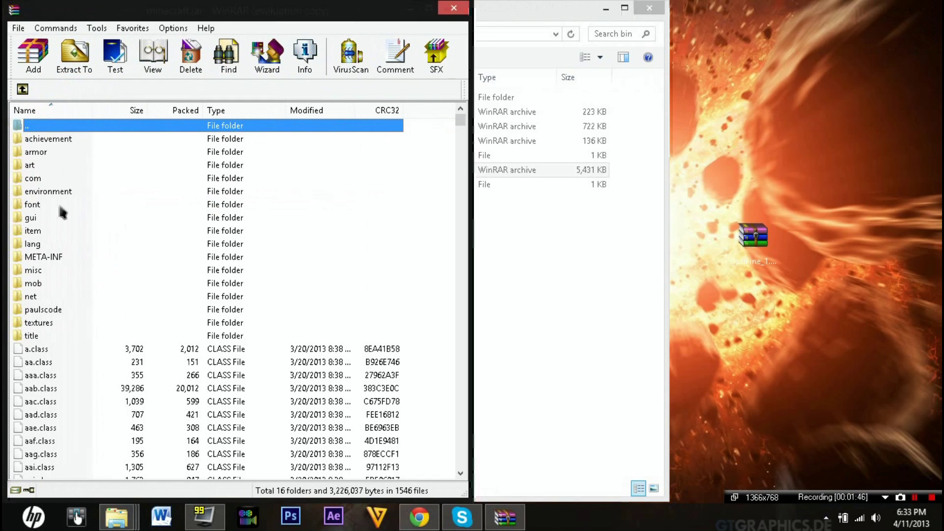
{"action": "left_click", "coordinate": [609, 8]}
Delete the META-INF folder from minecraft.jar and confirm the deletion.
{"action": "right_click", "coordinate": [42, 260]}
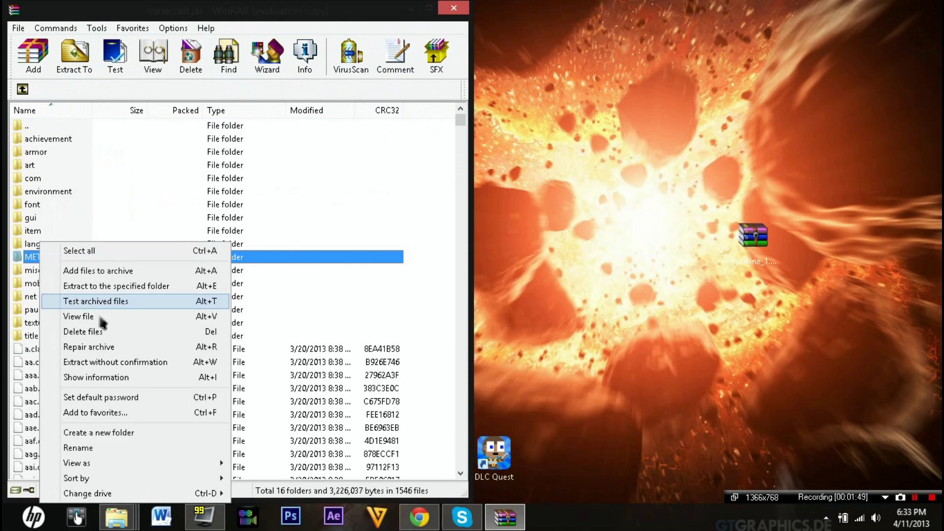
{"action": "left_click", "coordinate": [86, 332]}
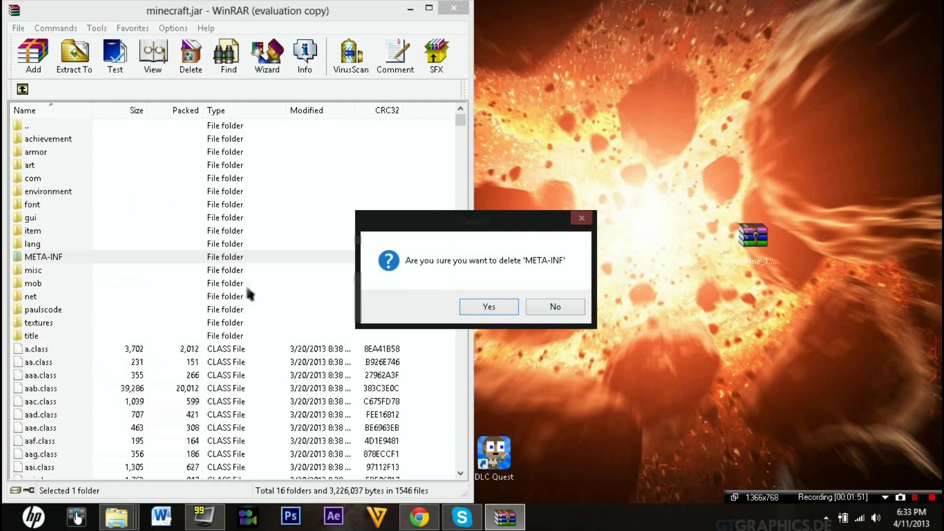
{"action": "left_click", "coordinate": [486, 306]}
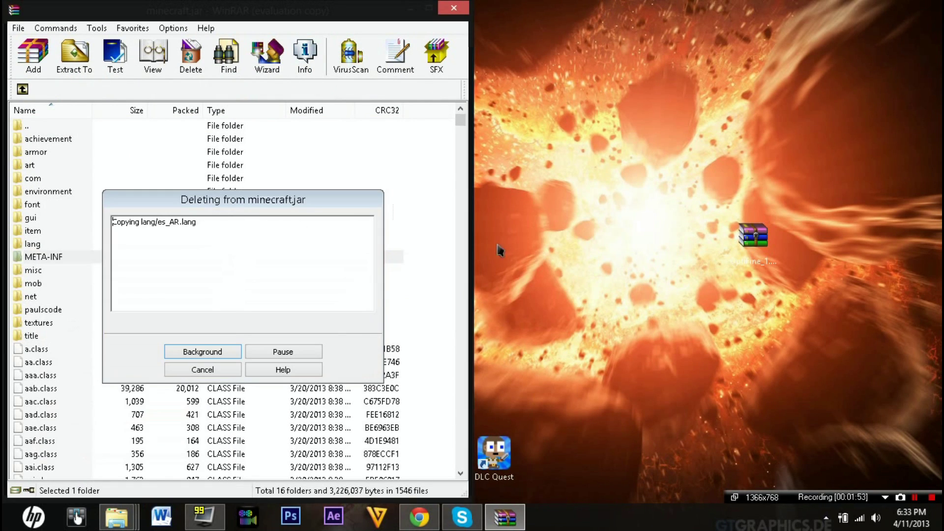
Open the OptiFine_1.5.1_HD_B2 archive from the desktop and place its window side by side with minecraft.jar.
{"action": "left_click_drag", "start_coordinate": [745, 239], "coordinate": [708, 241]}
{"action": "double_click", "coordinate": [708, 241]}
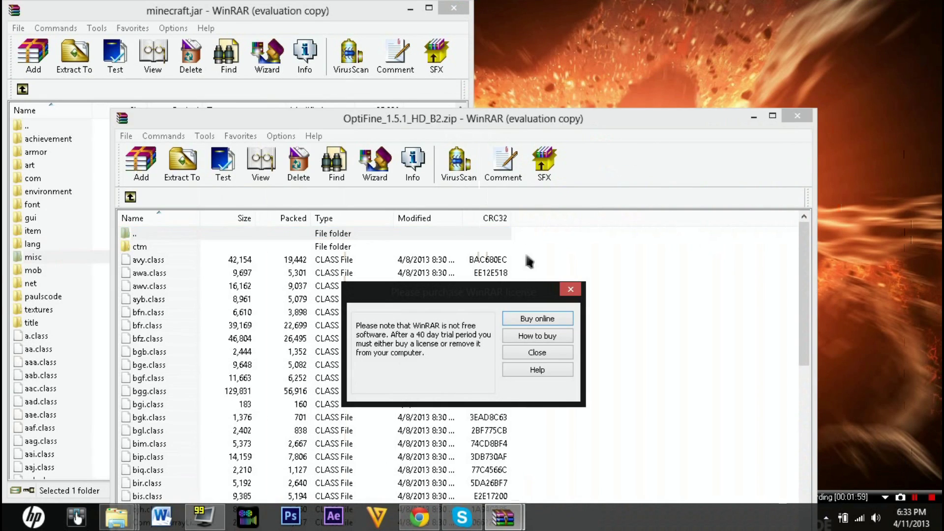
{"action": "left_click", "coordinate": [571, 289]}
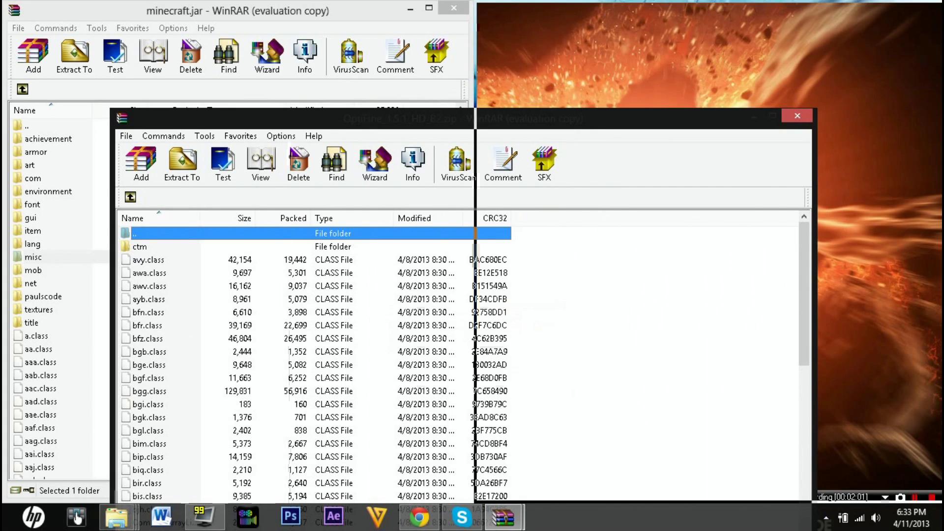
{"action": "key", "text": "super+Right"}
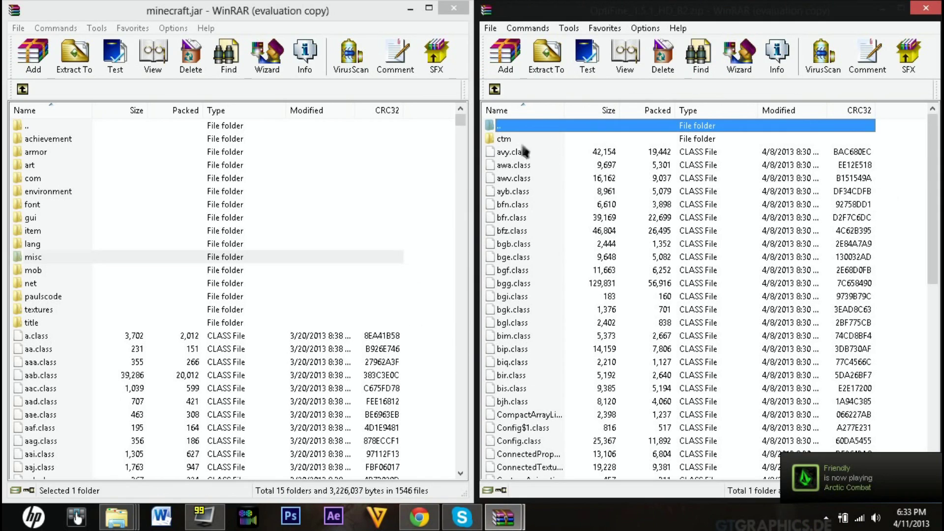
Add all files of the OptiFine archive to minecraft.jar, using the Add and replace files update mode.
{"action": "right_click", "coordinate": [544, 227]}
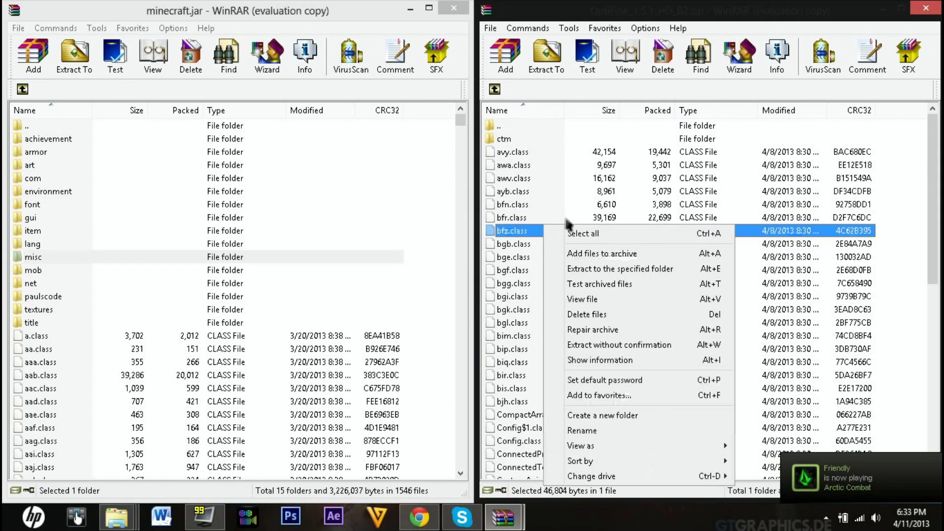
{"action": "left_click", "coordinate": [571, 235]}
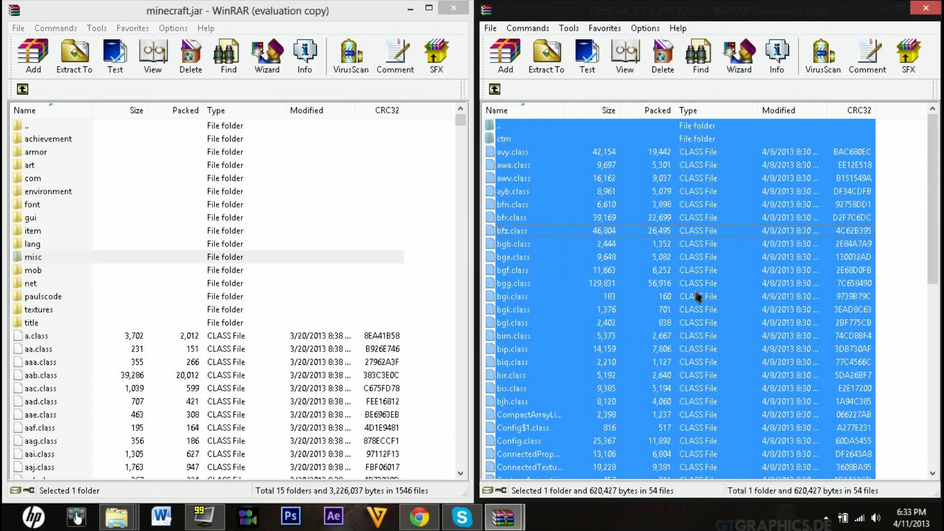
{"action": "left_click_drag", "start_coordinate": [84, 443], "coordinate": [79, 436]}
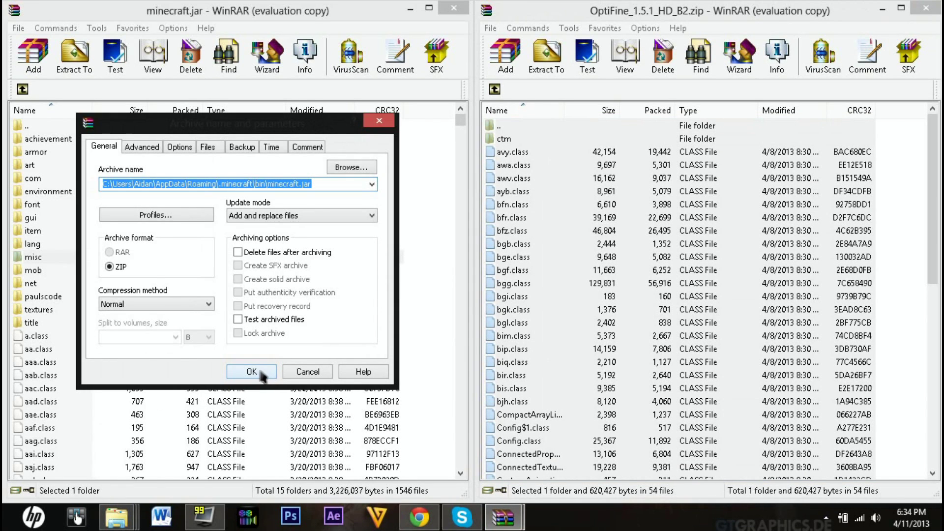
{"action": "left_click", "coordinate": [251, 372]}
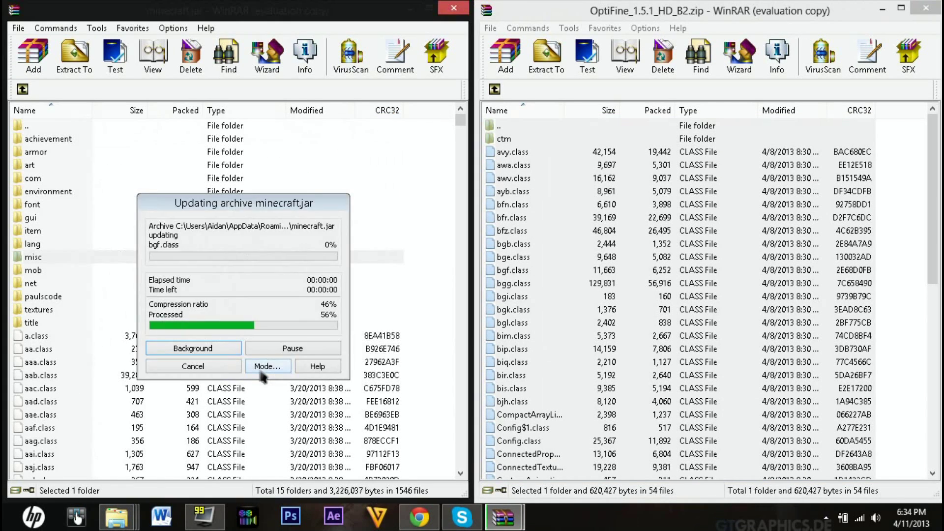
Close both archive windows and move the OptiFine archive next to the Eclipse shortcut on the desktop.
{"action": "left_click", "coordinate": [451, 8]}
{"action": "double_click", "coordinate": [738, 15]}
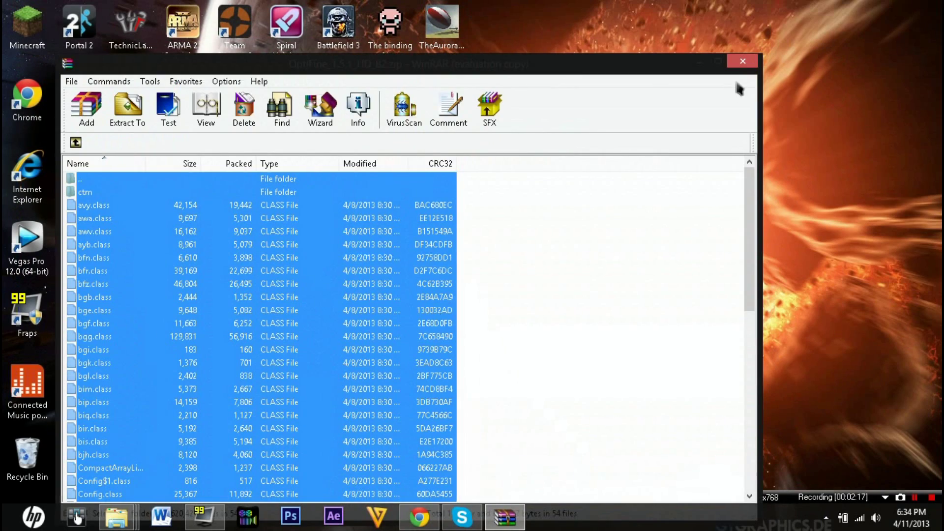
{"action": "left_click", "coordinate": [743, 61]}
{"action": "left_click_drag", "start_coordinate": [703, 239], "coordinate": [510, 381]}
{"action": "left_click", "coordinate": [595, 202]}
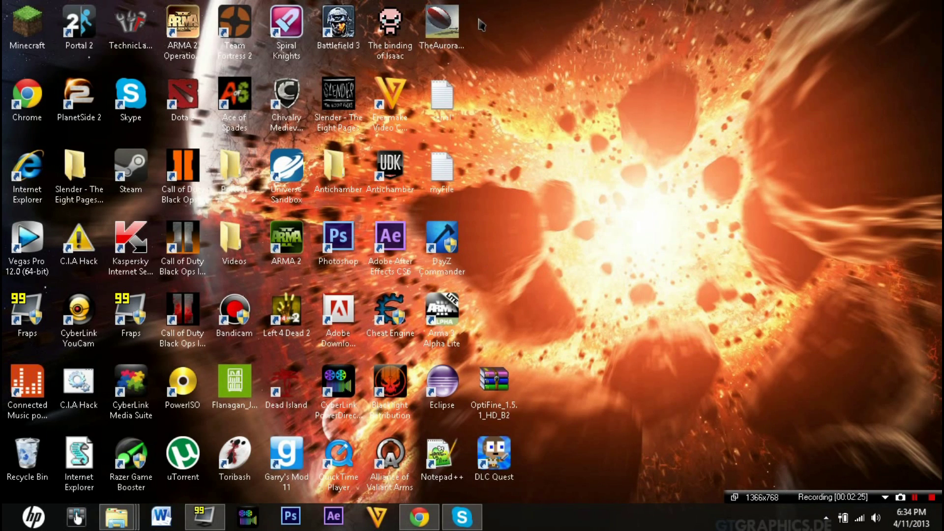
{"action": "left_click_drag", "start_coordinate": [478, 20], "coordinate": [928, 353]}
{"action": "left_click", "coordinate": [42, 476]}
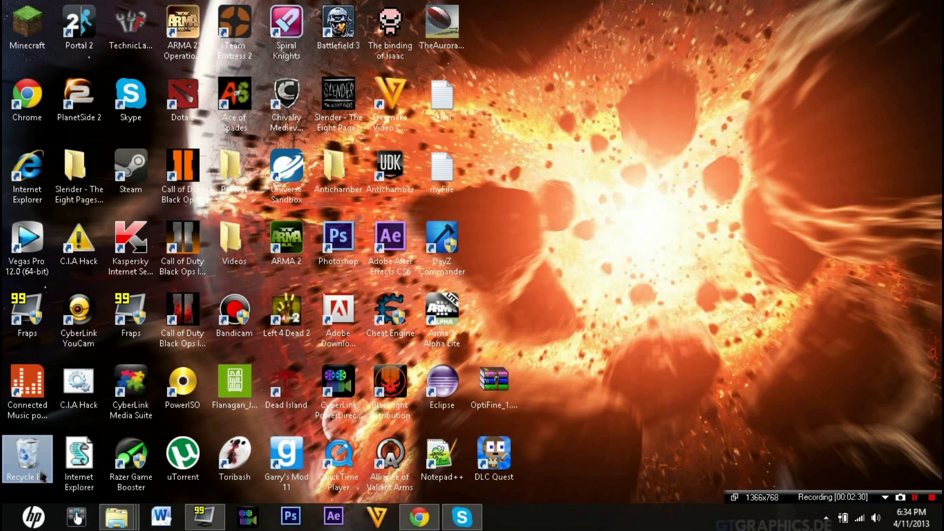
Start the Minecraft launcher again and log in with the remembered account to load the modded game.
{"action": "left_click", "coordinate": [20, 41]}
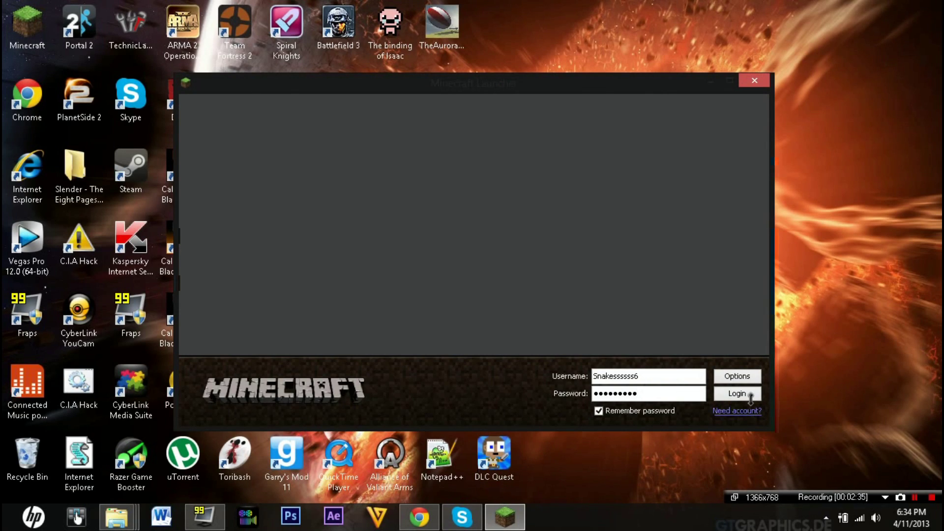
{"action": "left_click", "coordinate": [737, 394]}
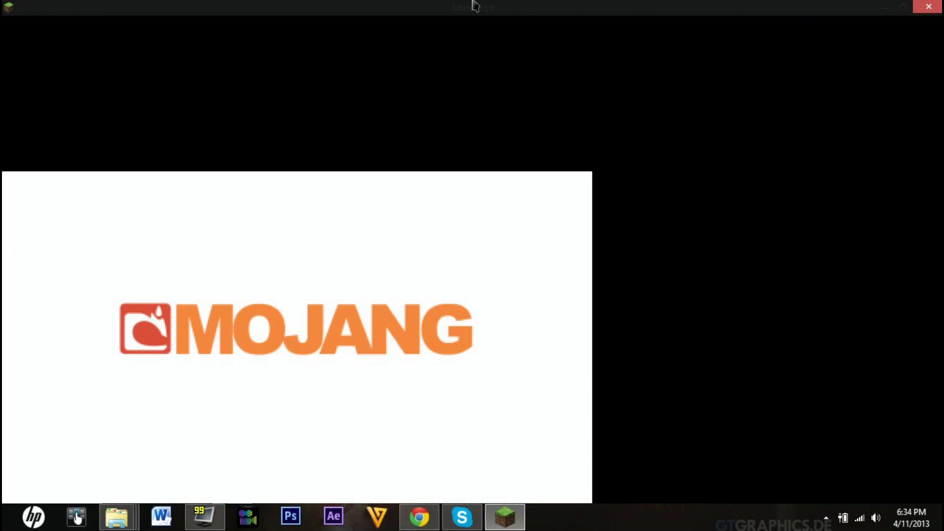
{"action": "mouse_move", "coordinate": [118, 516]}
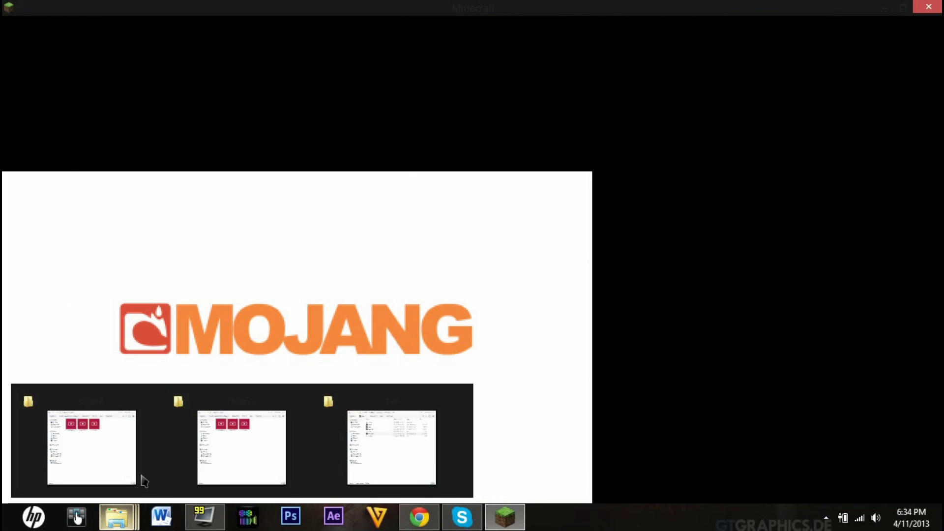
Close the leftover File Explorer windows while Minecraft loads.
{"action": "left_click", "coordinate": [156, 403]}
{"action": "left_click", "coordinate": [157, 403]}
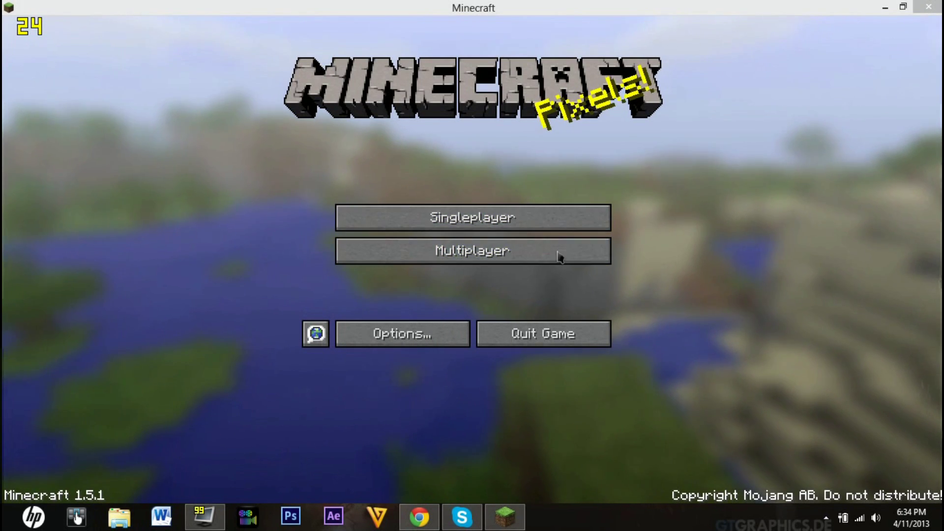
Set Brightness to Bright in the Video Settings and look through the Quality settings.
{"action": "left_click", "coordinate": [406, 333]}
{"action": "left_click", "coordinate": [380, 235]}
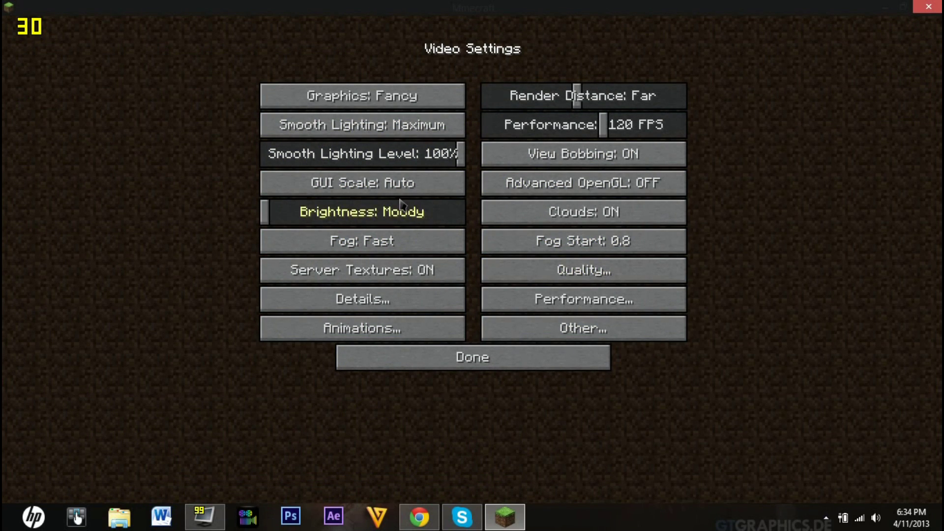
{"action": "left_click_drag", "start_coordinate": [303, 209], "coordinate": [520, 214]}
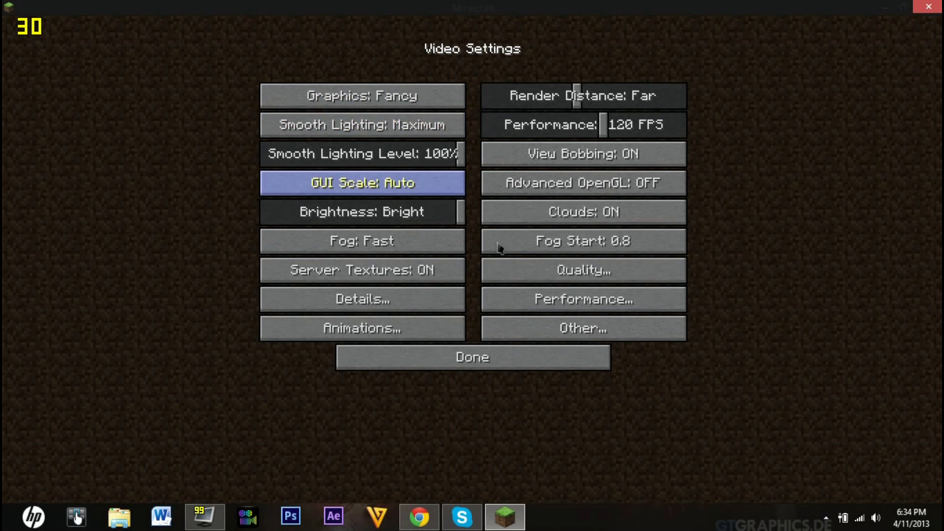
{"action": "left_click", "coordinate": [578, 269]}
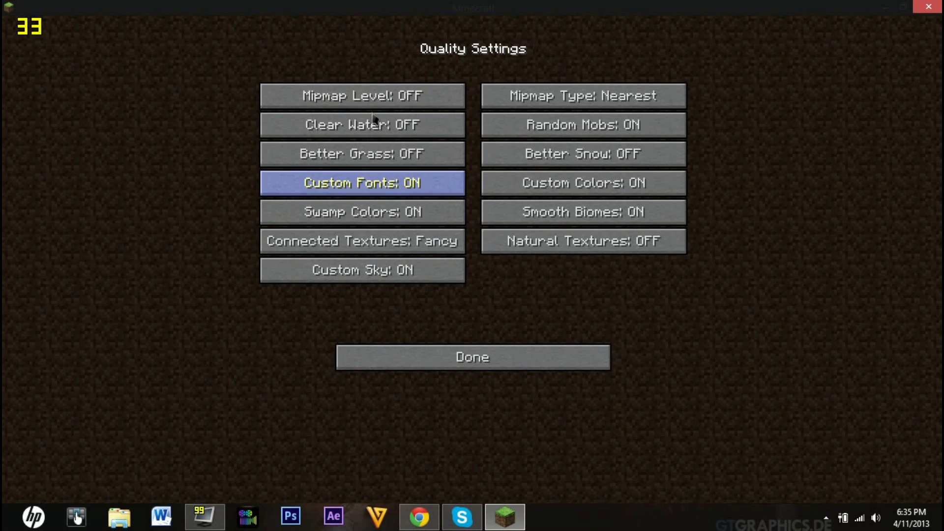
{"action": "left_click", "coordinate": [492, 375]}
In the Performance settings, turn on Smooth FPS, Load Far and Smooth World, and set Chunk Updates per Frame to 2.
{"action": "left_click", "coordinate": [581, 297]}
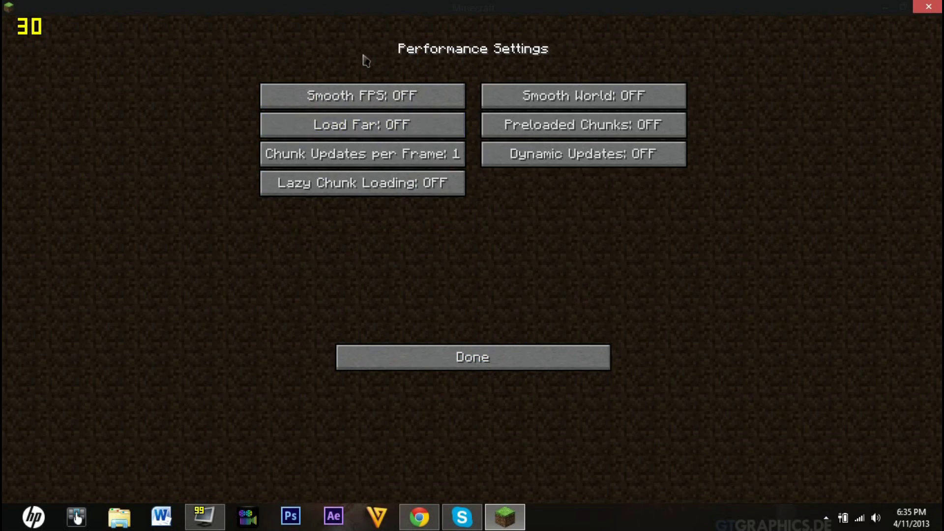
{"action": "left_click", "coordinate": [375, 97]}
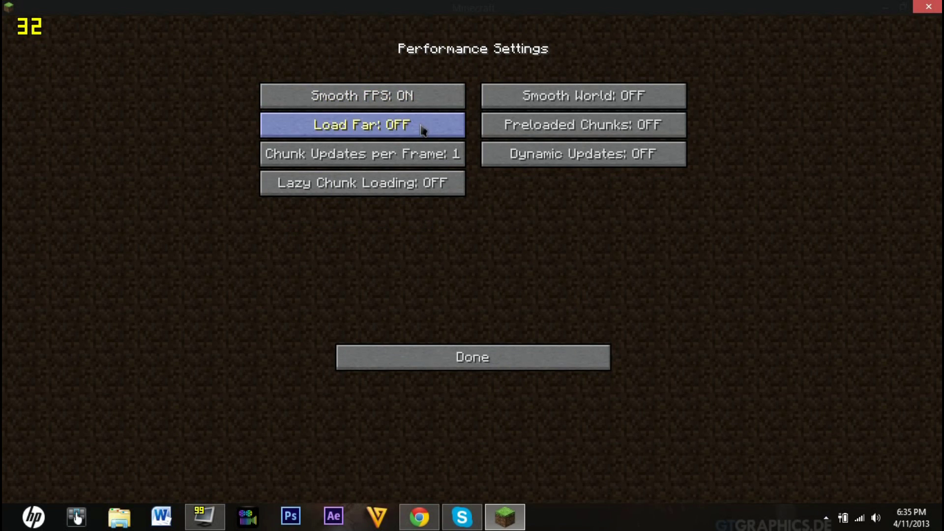
{"action": "left_click", "coordinate": [391, 129]}
{"action": "left_click", "coordinate": [544, 106]}
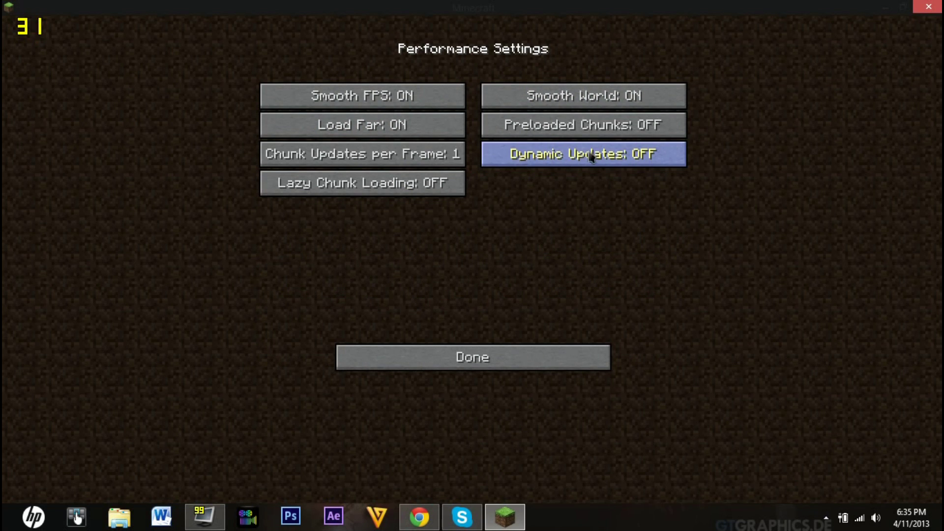
{"action": "left_click", "coordinate": [353, 158]}
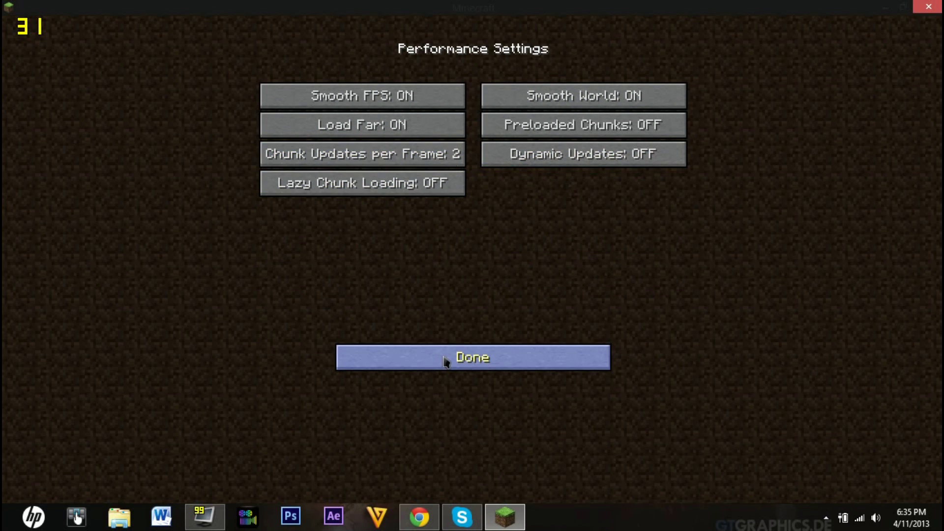
{"action": "left_click", "coordinate": [475, 357]}
Review the Detail settings and go back to the Minecraft title screen.
{"action": "left_click", "coordinate": [357, 295]}
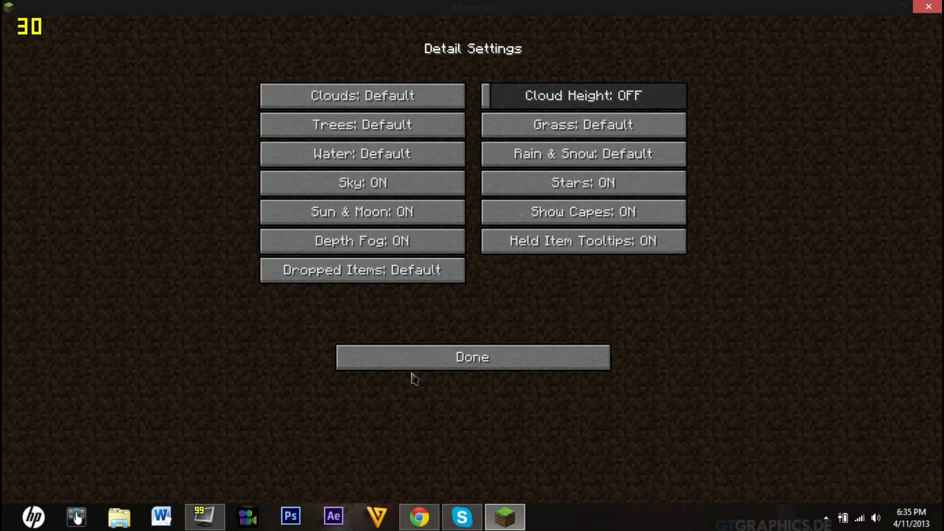
{"action": "left_click", "coordinate": [476, 359]}
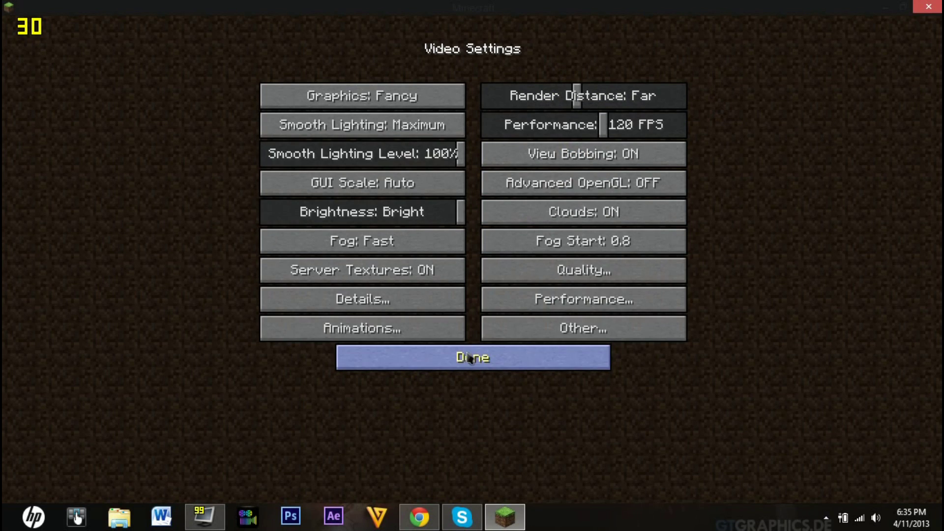
{"action": "left_click", "coordinate": [447, 361]}
{"action": "left_click", "coordinate": [445, 347]}
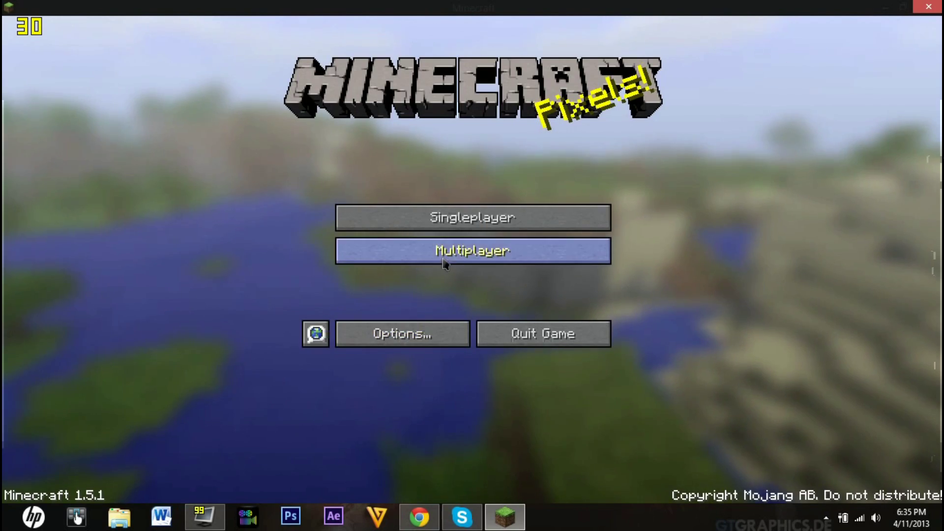
Create a singleplayer Survival world named New World and briefly check the inventory.
{"action": "left_click", "coordinate": [456, 223]}
{"action": "left_click", "coordinate": [522, 446]}
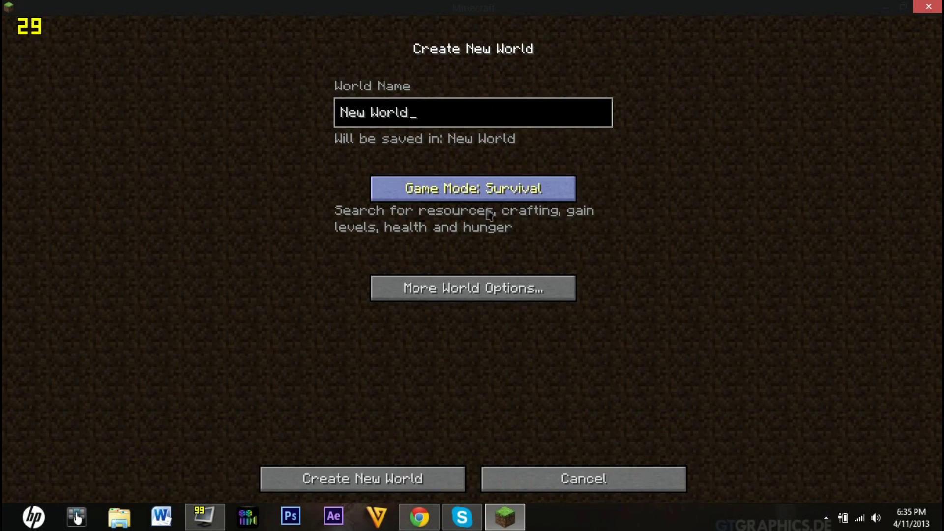
{"action": "left_click", "coordinate": [345, 482]}
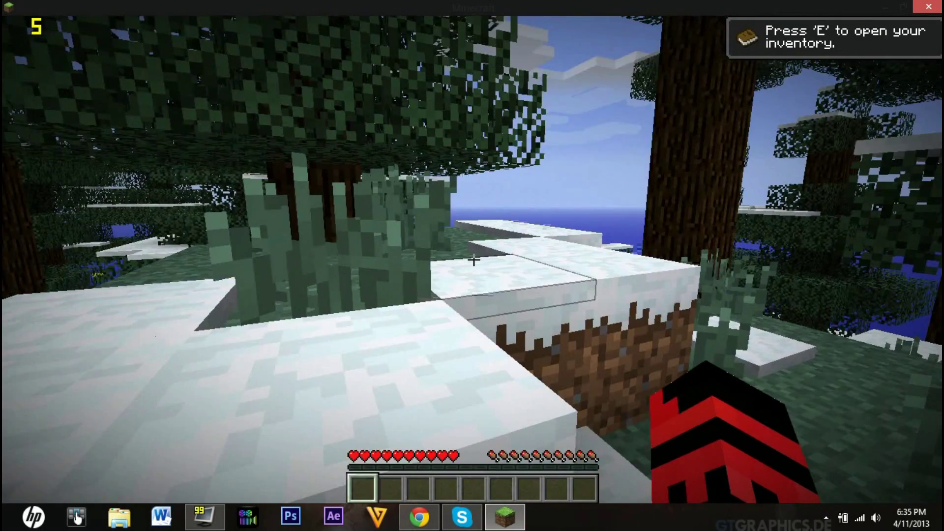
{"action": "key", "text": "e"}
{"action": "key", "text": "e"}
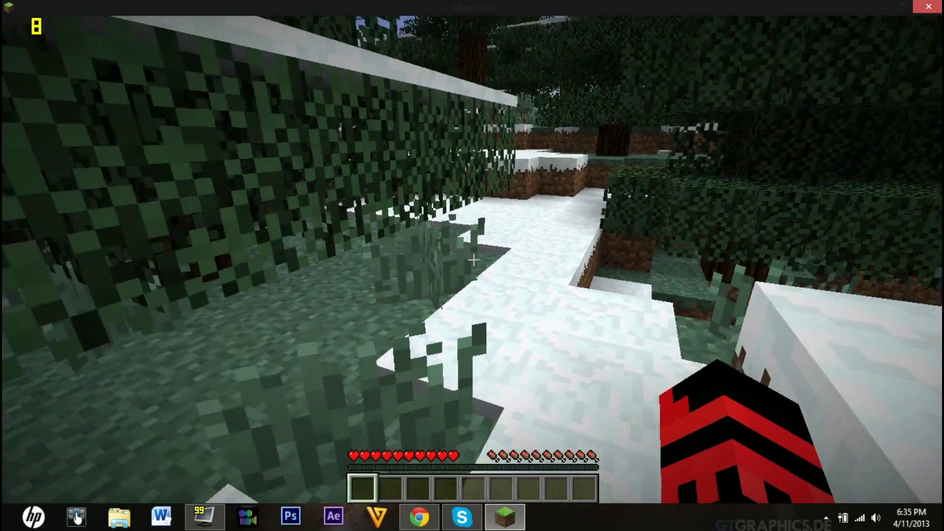
Lower the Render Distance in the in-game Video Settings and return to the game.
{"action": "key", "text": "Escape"}
{"action": "left_click", "coordinate": [458, 260]}
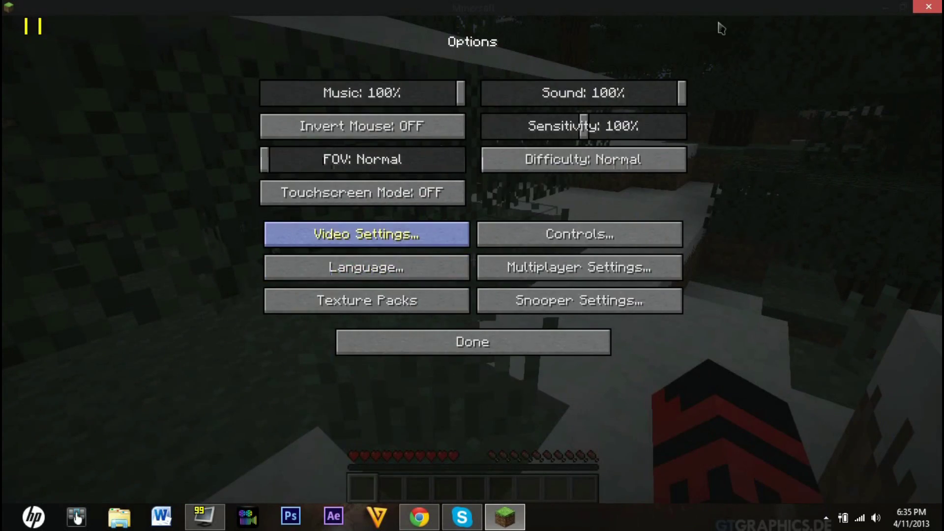
{"action": "left_click", "coordinate": [394, 234]}
{"action": "left_click_drag", "start_coordinate": [567, 100], "coordinate": [533, 103]}
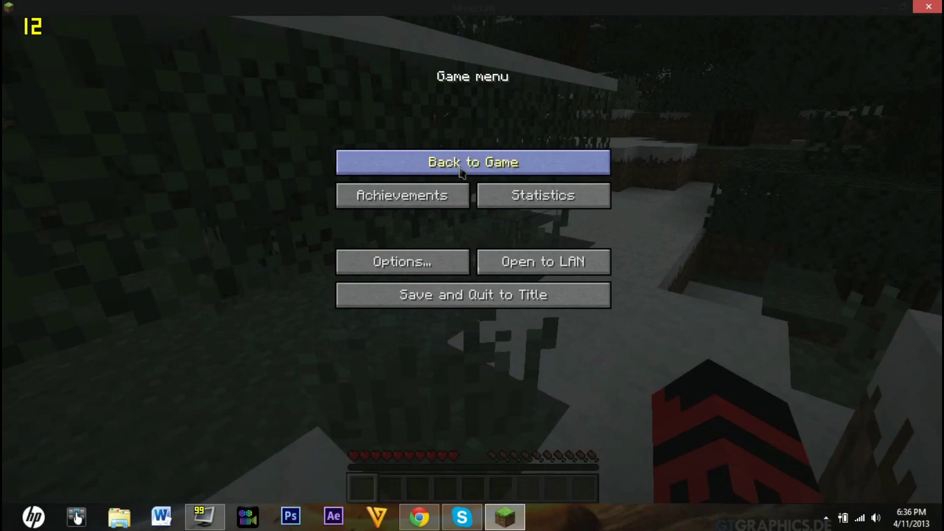
{"action": "left_click", "coordinate": [461, 170]}
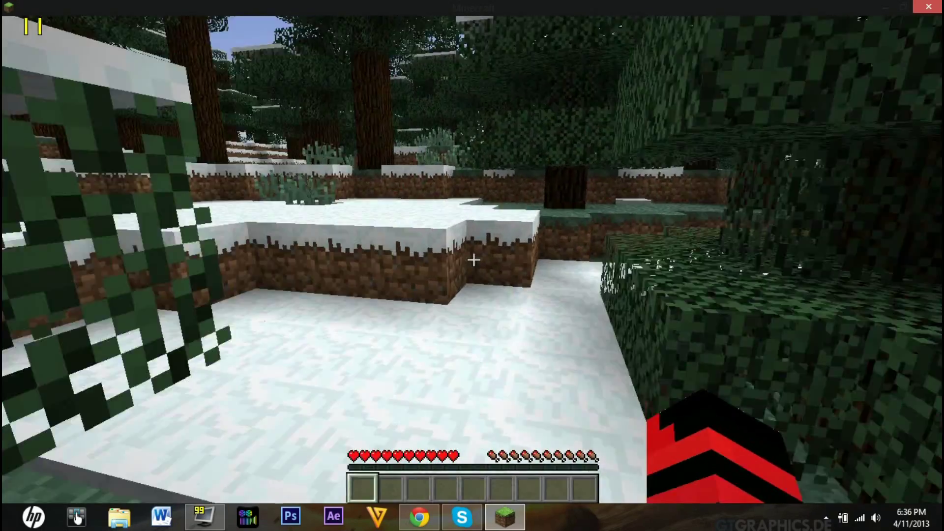
Walk forward through the snowy forest to check the game's frame rate.
{"action": "key", "text": "w"}
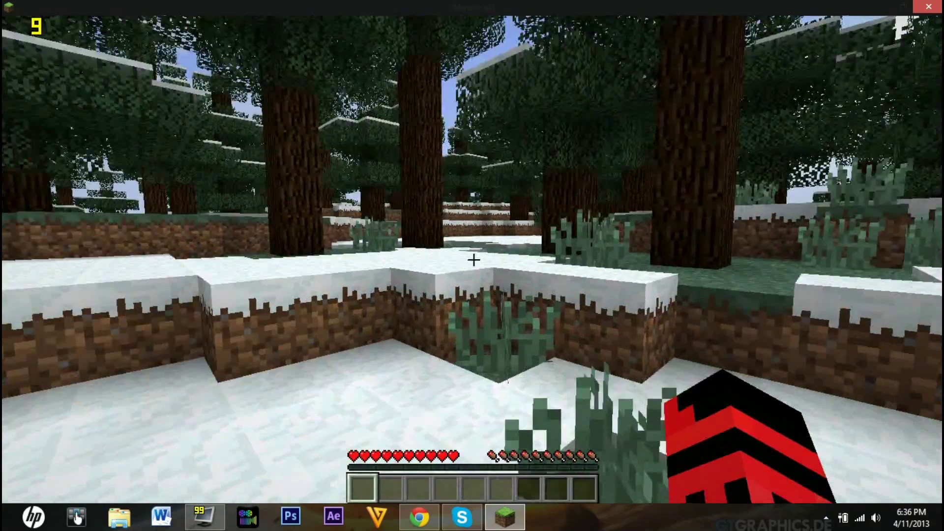
{"action": "key", "text": "w"}
{"action": "key", "text": "w"}
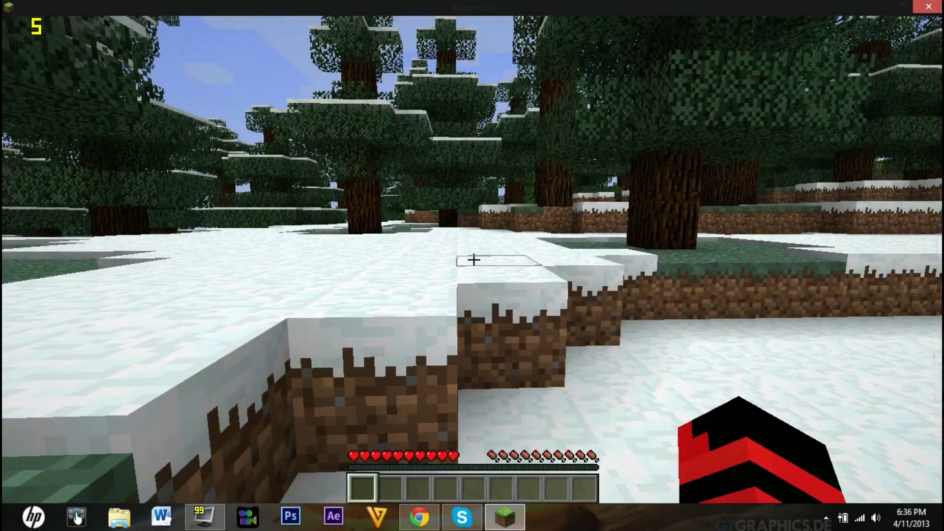
{"action": "key", "text": "w"}
Save and quit the world to the title screen and close the Minecraft window.
{"action": "key", "text": "Escape"}
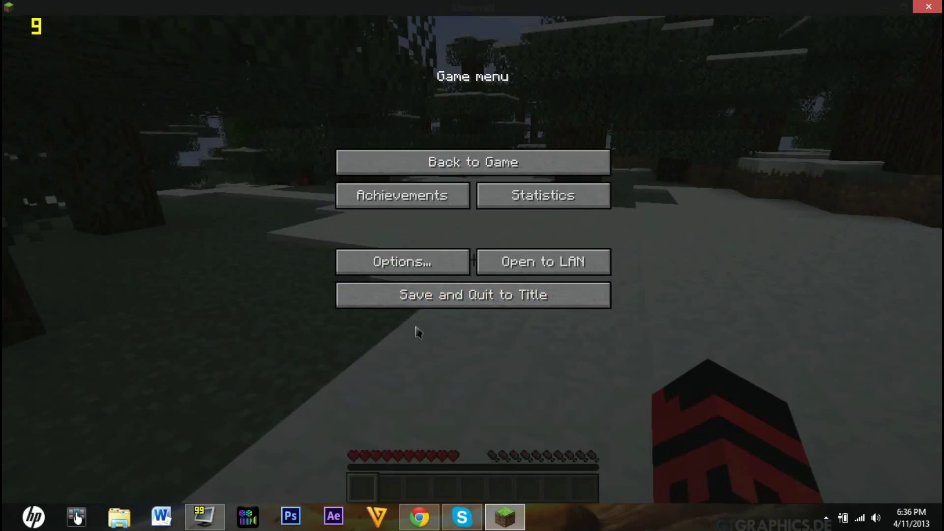
{"action": "left_click", "coordinate": [430, 296]}
{"action": "double_click", "coordinate": [544, 6]}
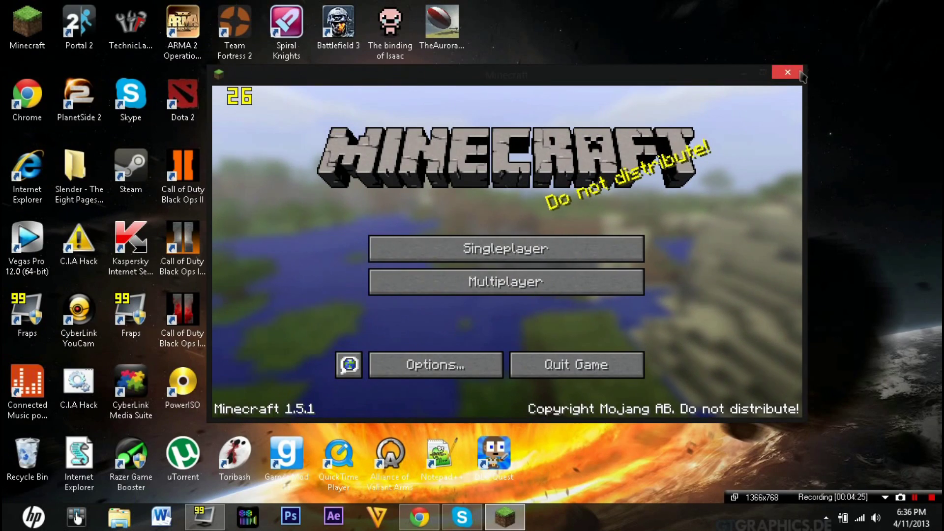
{"action": "left_click", "coordinate": [801, 73]}
Switch to Chrome, examine the OptiFine editions and download links in the forum post, and minimize the browser.
{"action": "left_click", "coordinate": [419, 517]}
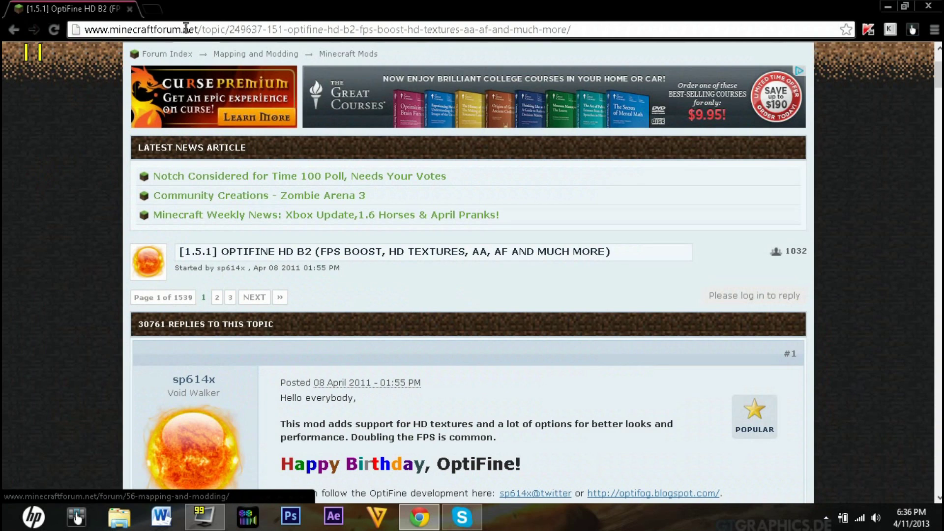
{"action": "scroll", "coordinate": [324, 68], "scroll_direction": "down", "scroll_amount": 7}
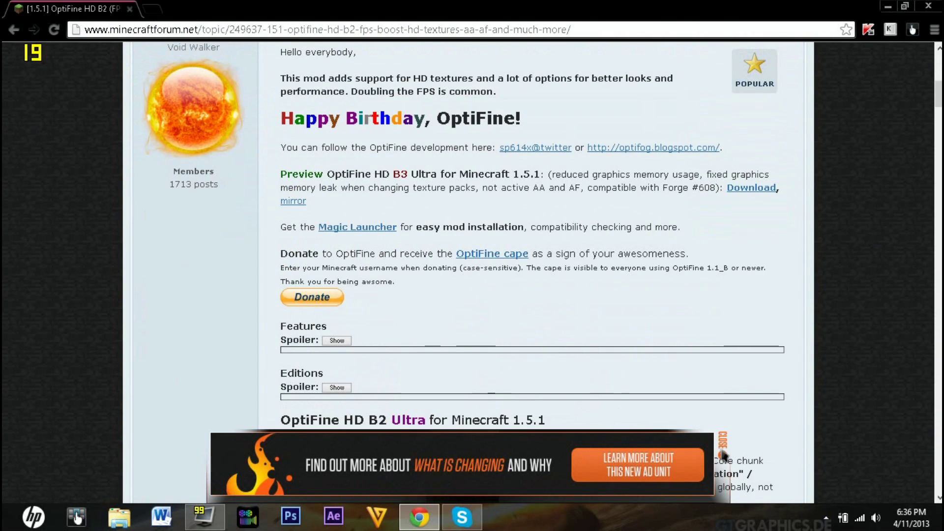
{"action": "left_click", "coordinate": [722, 452]}
{"action": "scroll", "coordinate": [411, 274], "scroll_direction": "down", "scroll_amount": 3}
{"action": "scroll", "coordinate": [494, 337], "scroll_direction": "up", "scroll_amount": 4}
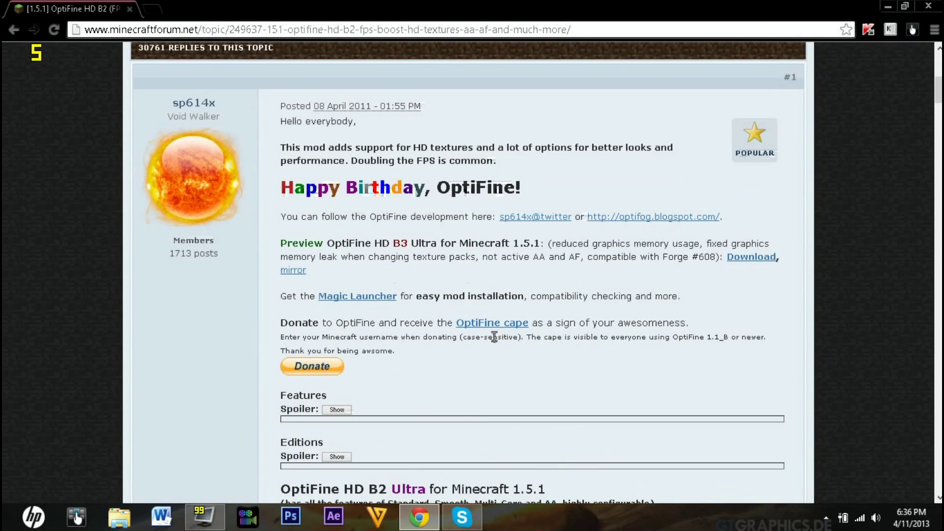
{"action": "scroll", "coordinate": [449, 310], "scroll_direction": "down", "scroll_amount": 3}
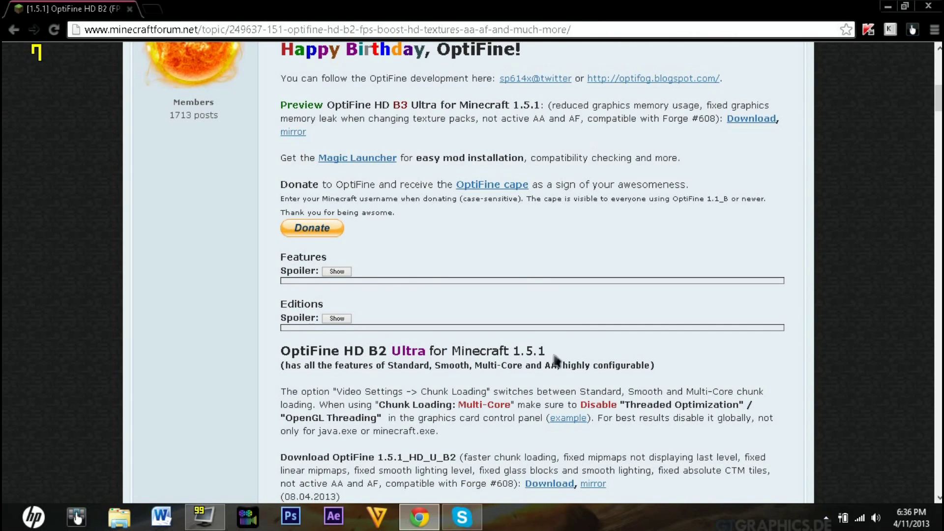
{"action": "scroll", "coordinate": [509, 366], "scroll_direction": "down", "scroll_amount": 2}
{"action": "scroll", "coordinate": [510, 366], "scroll_direction": "down", "scroll_amount": 3}
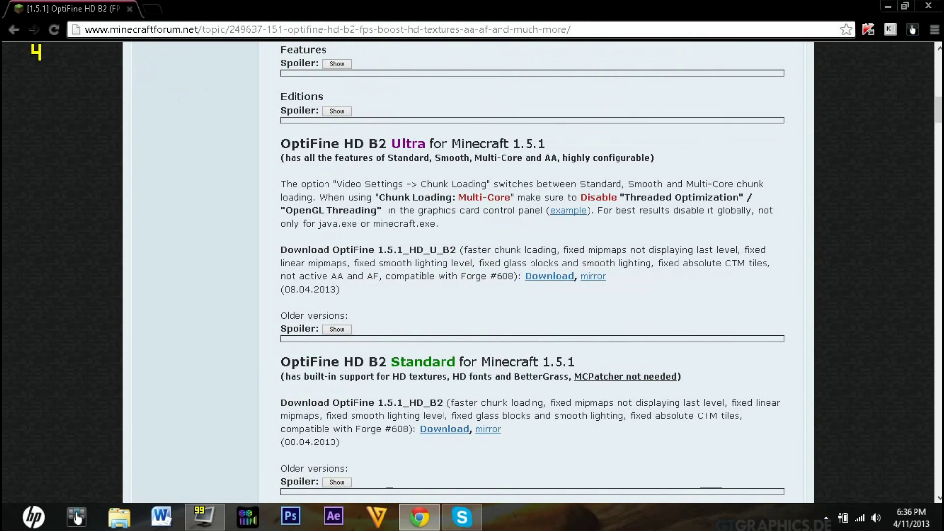
{"action": "scroll", "coordinate": [510, 366], "scroll_direction": "down", "scroll_amount": 6}
{"action": "scroll", "coordinate": [506, 348], "scroll_direction": "down", "scroll_amount": 1}
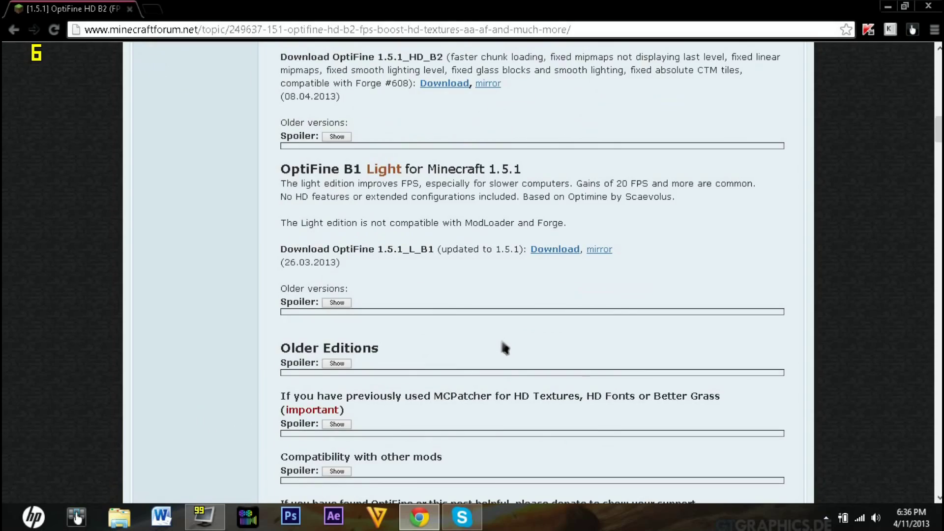
{"action": "scroll", "coordinate": [499, 355], "scroll_direction": "down", "scroll_amount": 5}
{"action": "scroll", "coordinate": [499, 354], "scroll_direction": "up", "scroll_amount": 15}
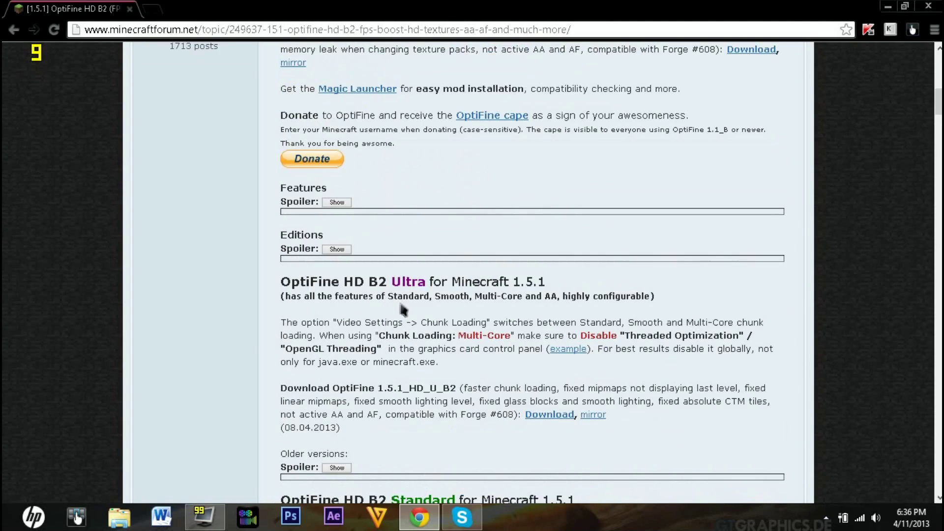
{"action": "scroll", "coordinate": [507, 318], "scroll_direction": "up", "scroll_amount": 1}
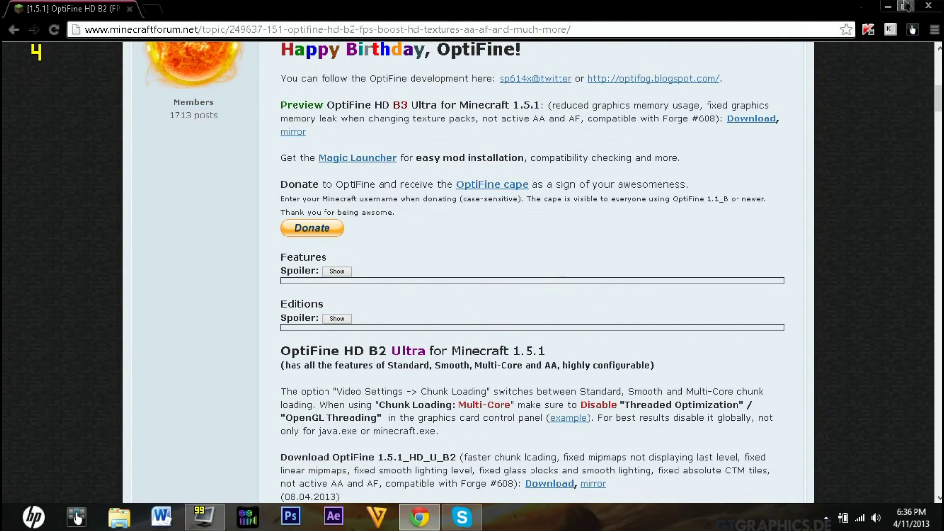
{"action": "left_click", "coordinate": [889, 7]}
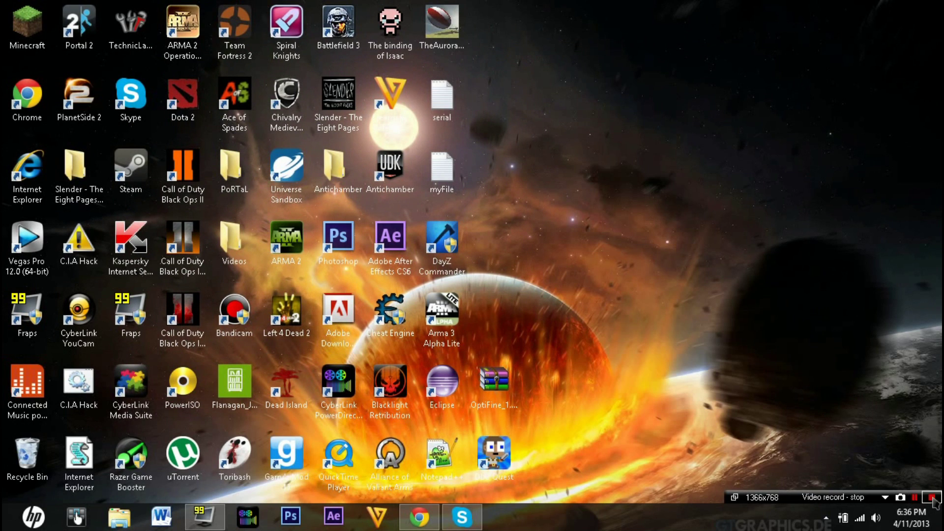